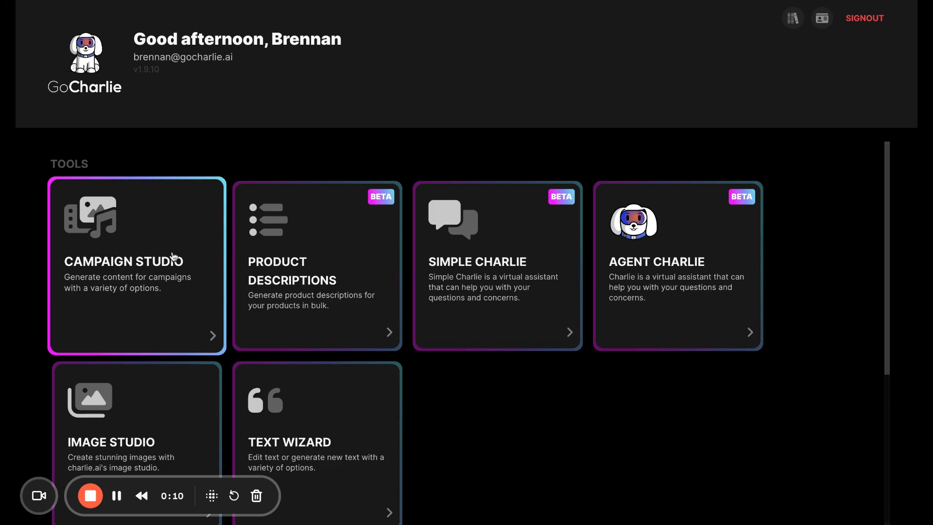
Step: Open Campaign Studio and look through the campaign goal options for a new campaign
click(173, 257)
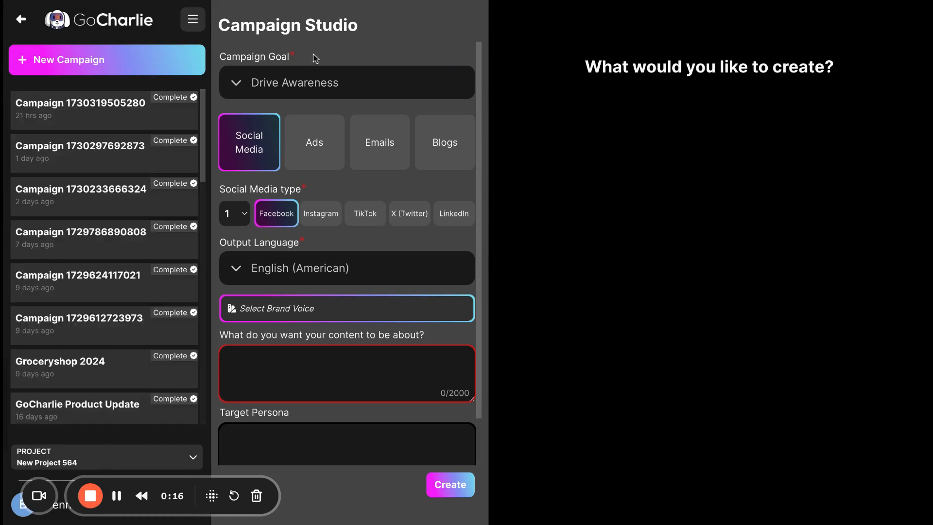
scroll(313, 55, down, 1)
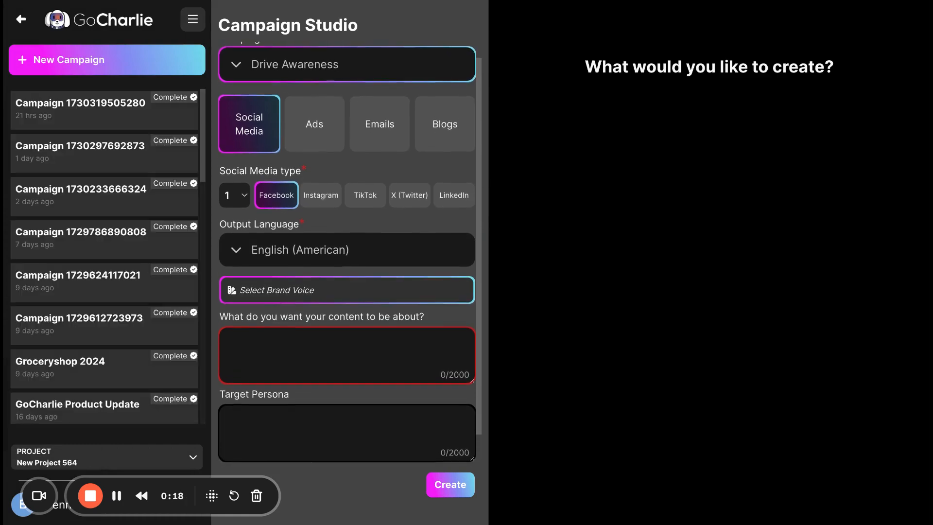
scroll(314, 55, up, 1)
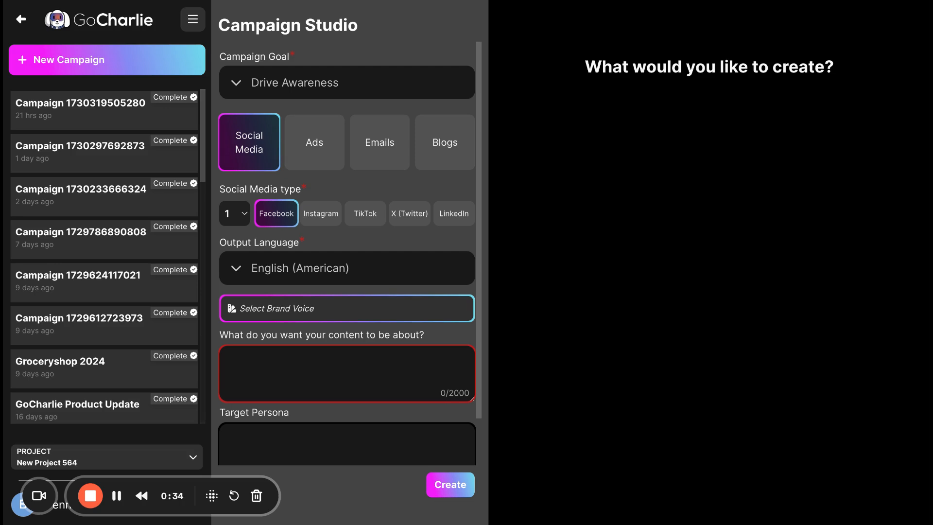
click(311, 82)
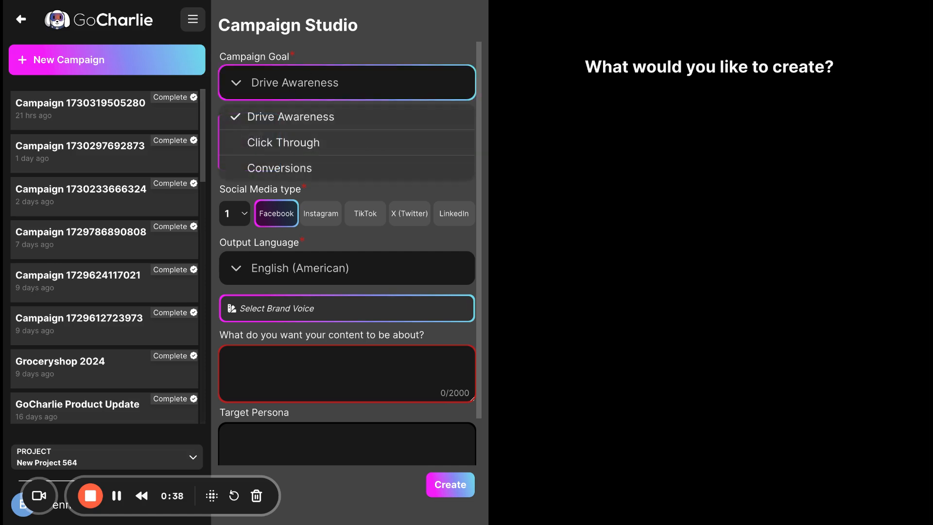
click(98, 58)
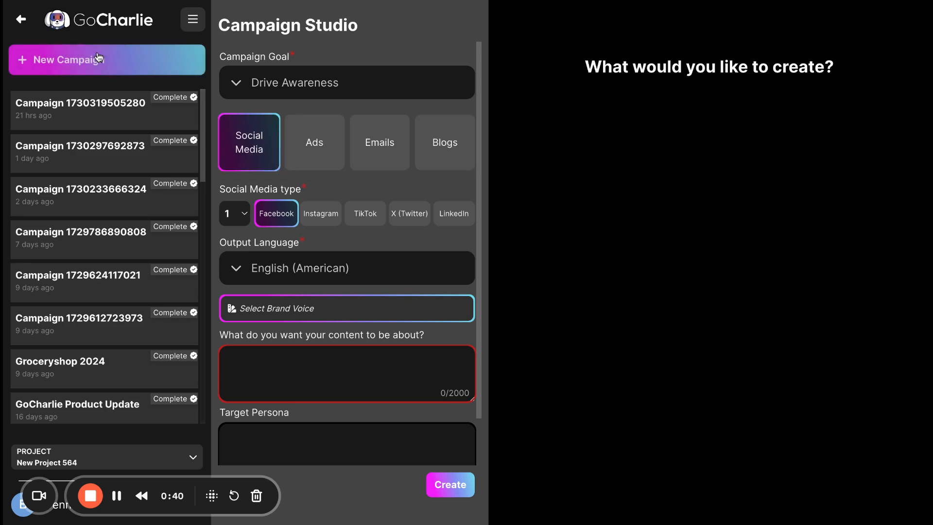
click(313, 96)
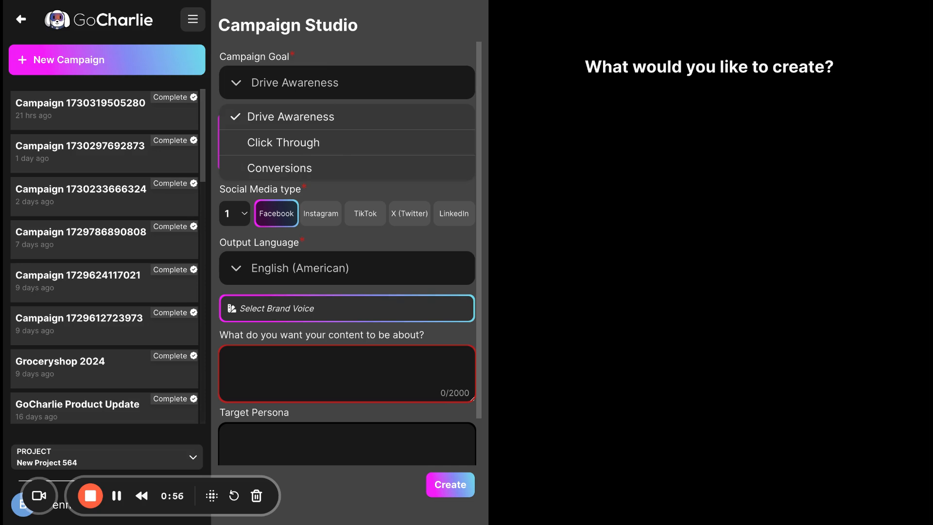
key(Escape)
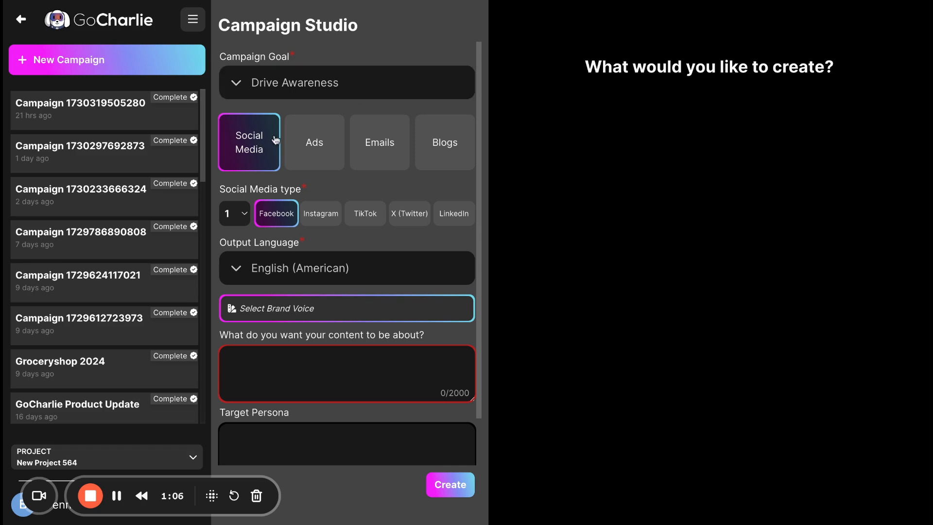
Step: Examine the type options offered for the Social Media, Ads, Emails and Blogs content categories
click(300, 148)
click(369, 148)
click(468, 156)
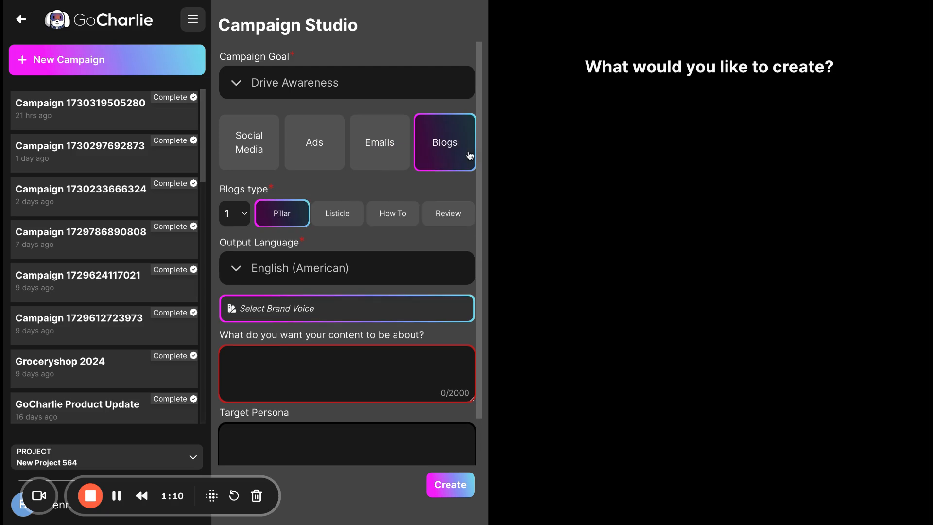
click(250, 129)
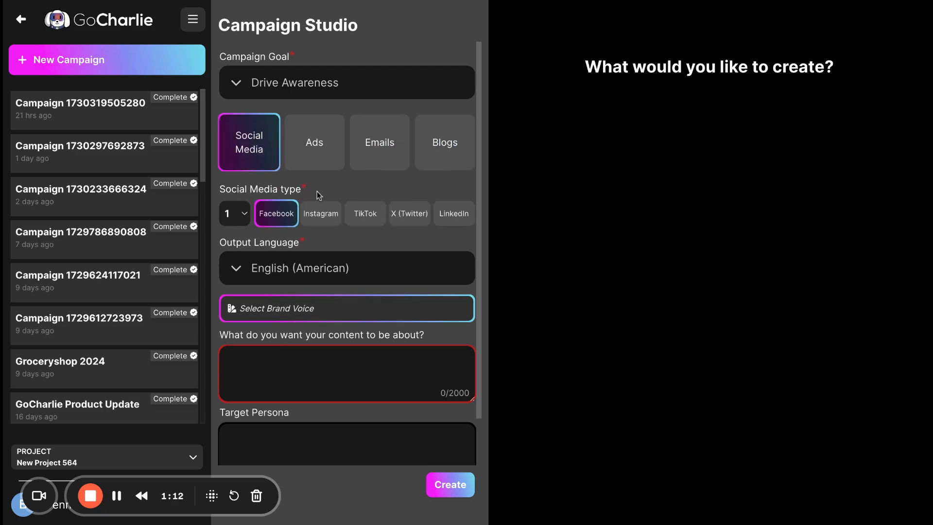
click(312, 145)
click(374, 145)
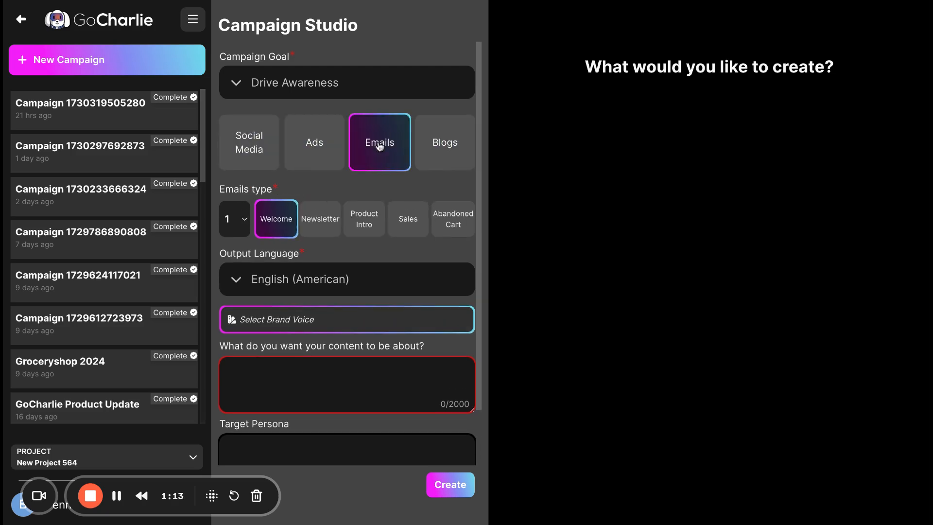
click(440, 146)
click(243, 143)
click(304, 142)
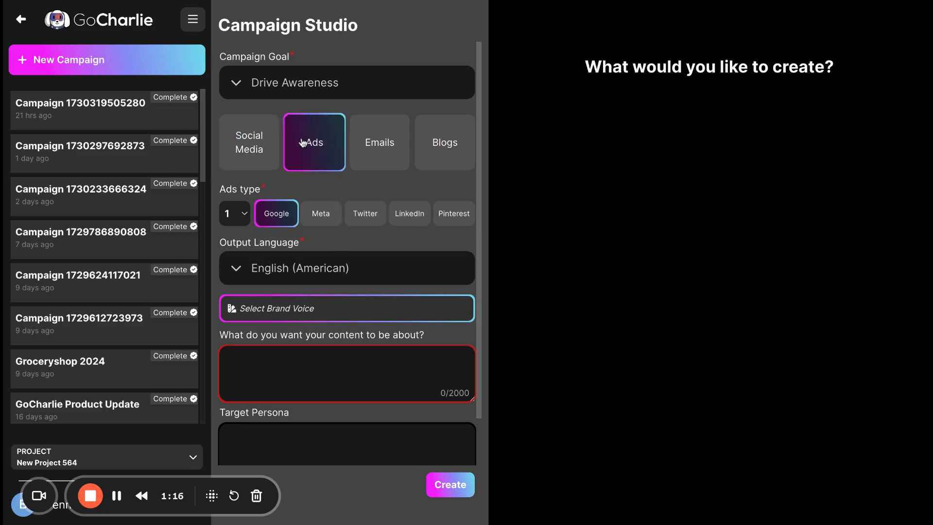
click(388, 152)
click(439, 154)
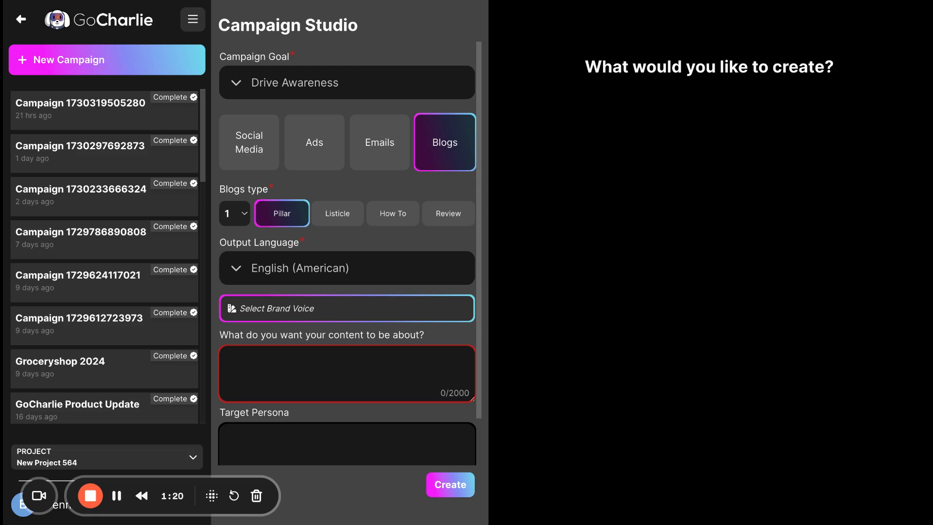
Step: Set the campaign content to Social Media with 3 Instagram posts
click(249, 142)
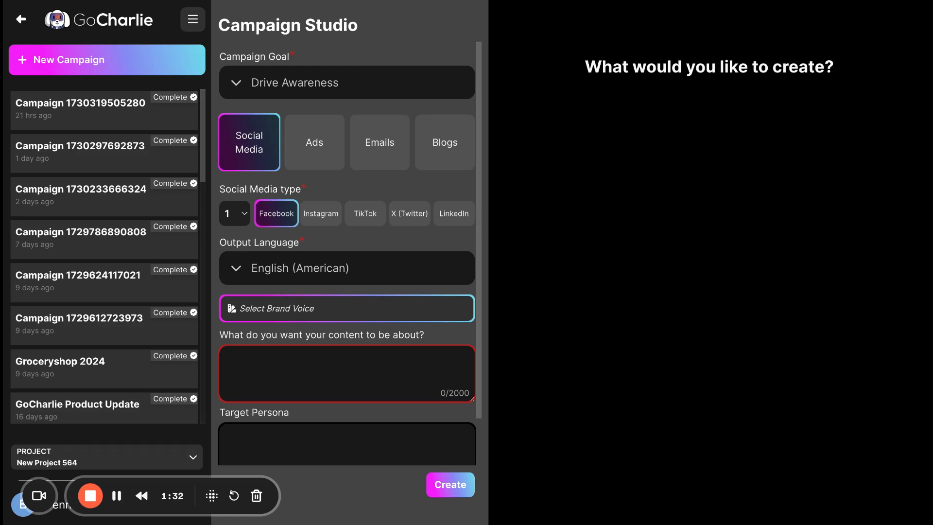
click(238, 257)
click(340, 219)
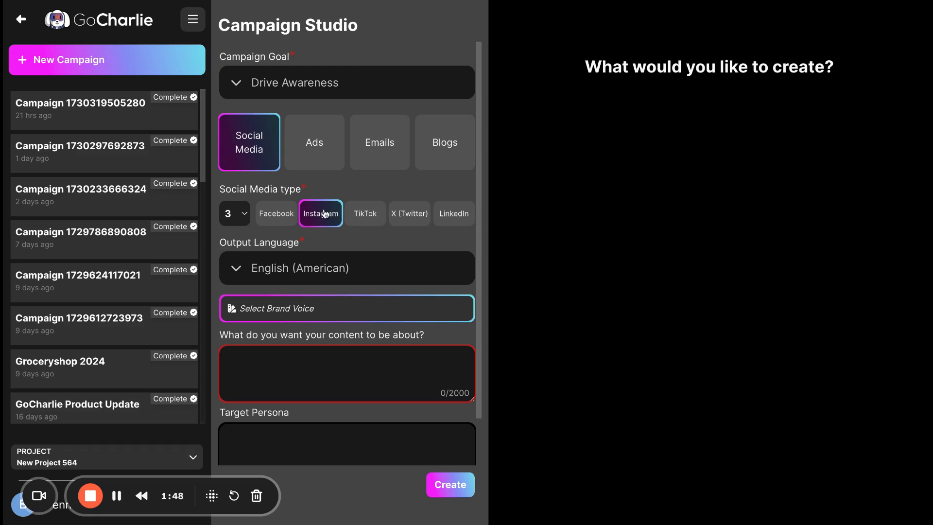
Step: Look through the full list of available output languages for the campaign
click(330, 268)
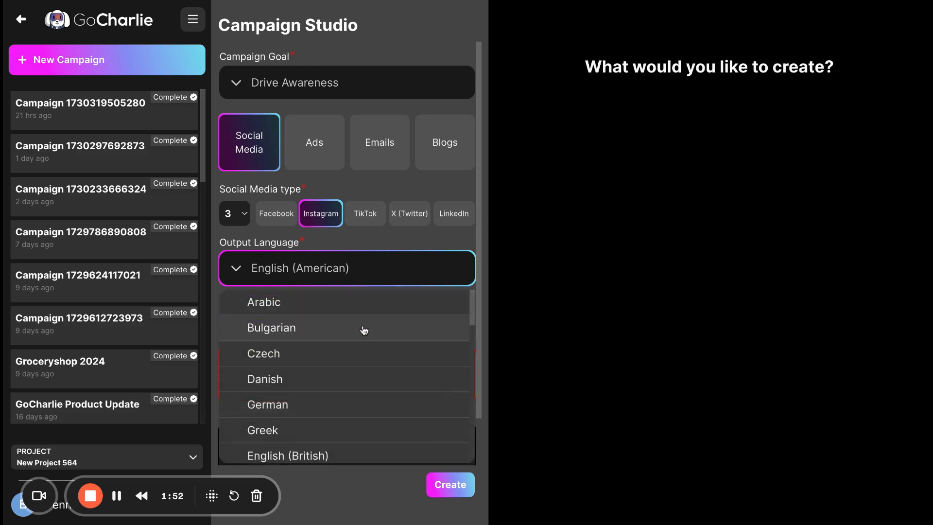
scroll(364, 329, down, 10)
scroll(364, 330, up, 10)
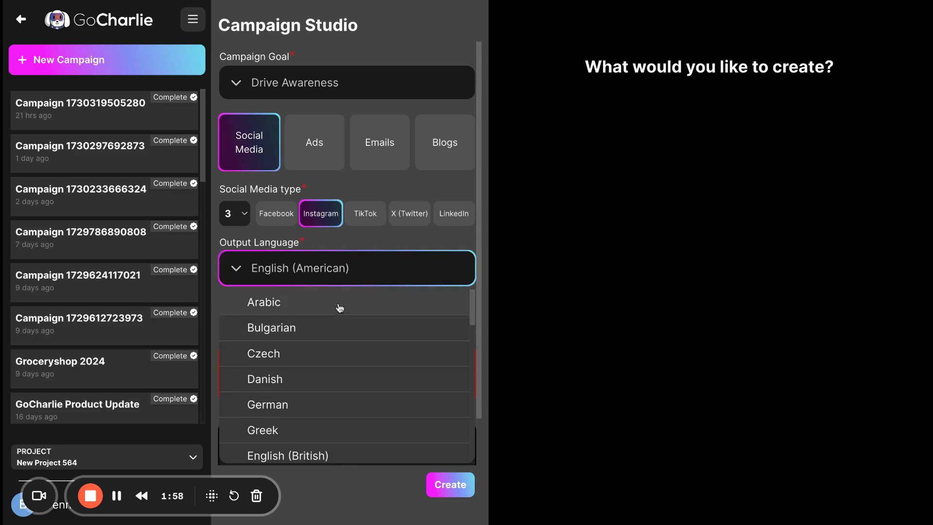
scroll(325, 341, down, 10)
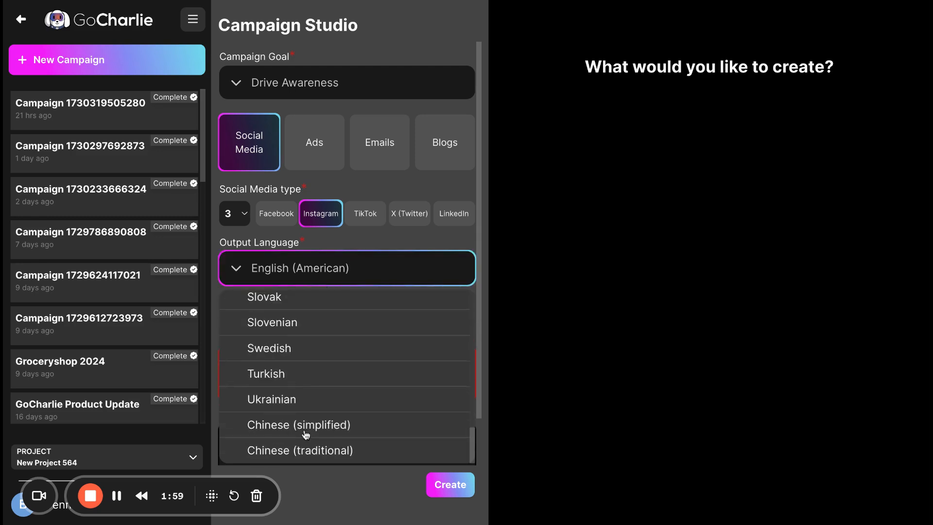
click(343, 248)
Step: Apply the "Donut Bank - Holiday Campaign" brand voice to the campaign
scroll(354, 316, down, 1)
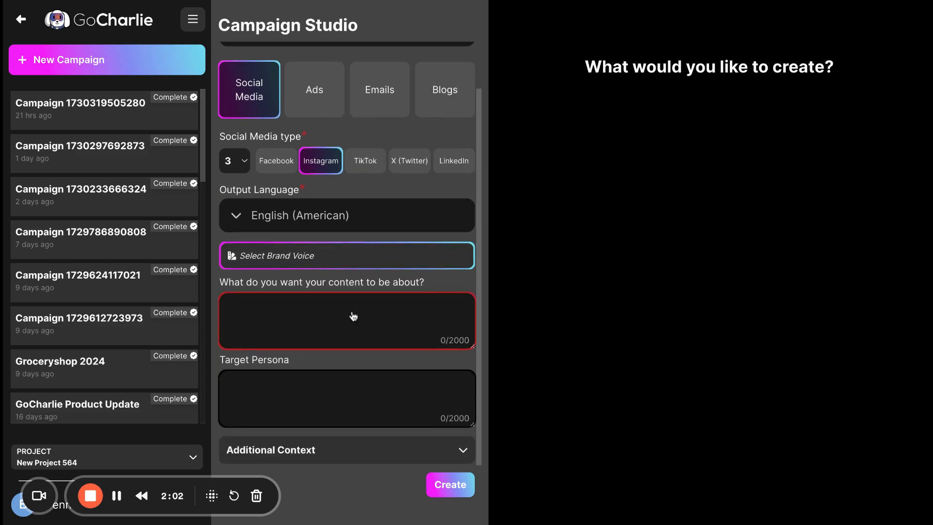
click(319, 261)
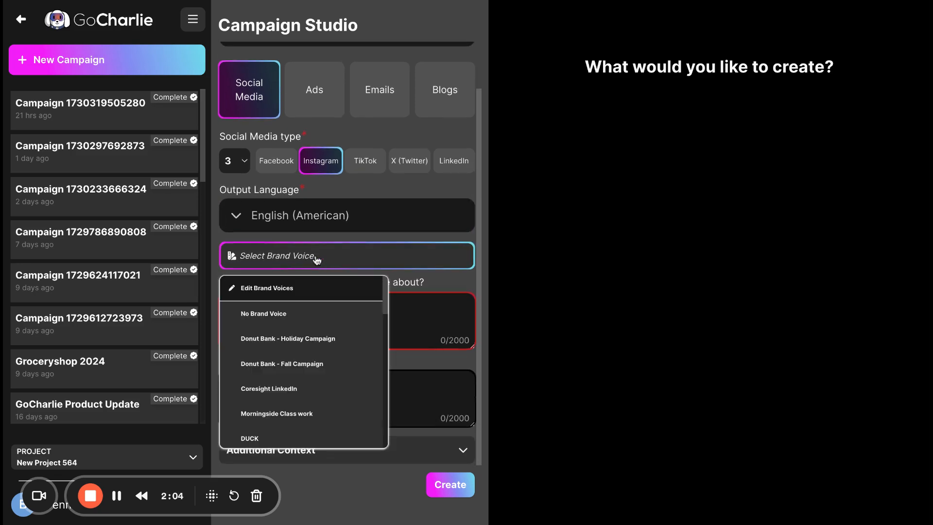
click(346, 346)
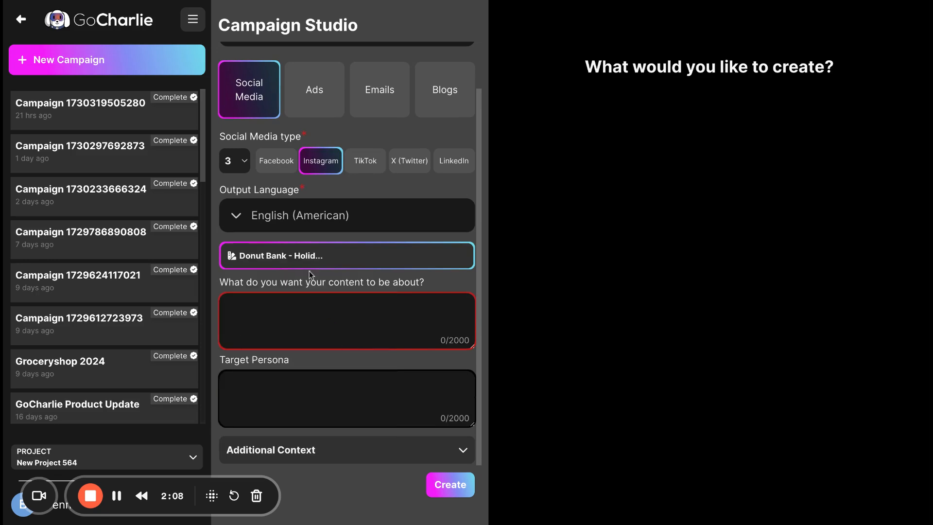
Step: Describe the content topic as "20% off all donuts when you buy in store with a santa hat on"
click(320, 317)
text(20% off all do)
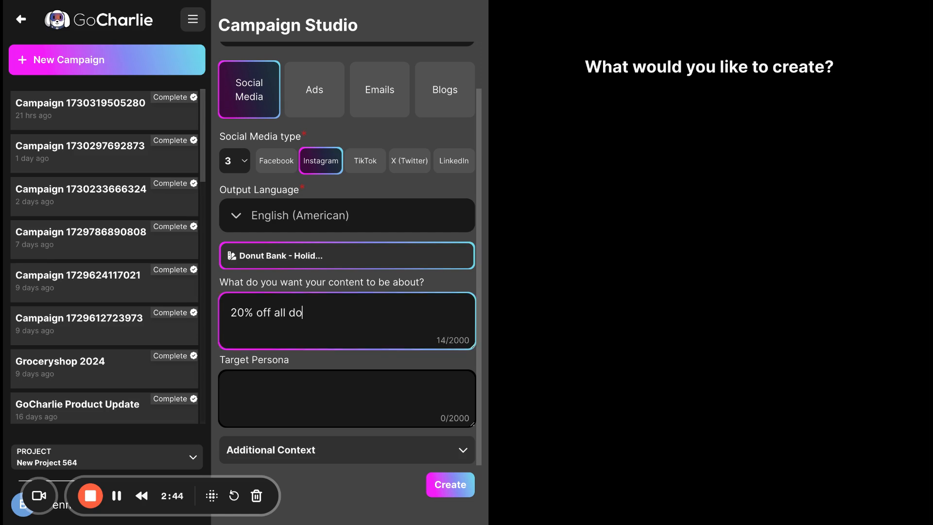
text(nuts whit a sa)
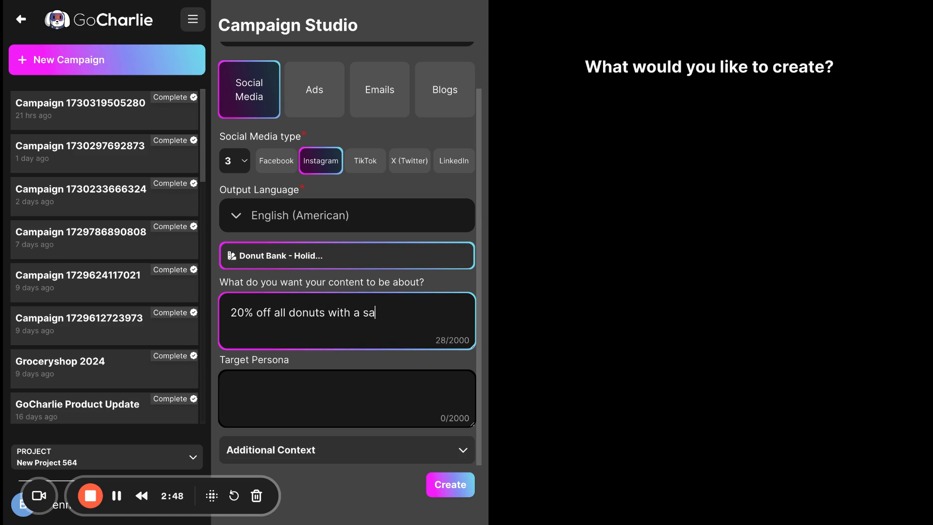
key(BackSpace)
key(BackSpace)
key(BackSpace)
key(BackSpace)
key(BackSpace)
key(BackSpace)
key(BackSpace)
key(BackSpace)
key(BackSpace)
text(when you buy in store with a santa hat on)
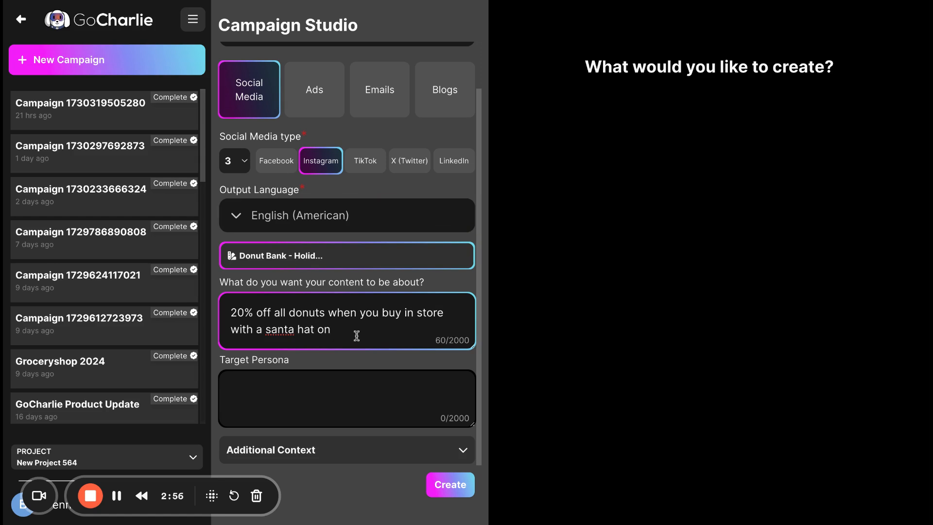
Step: Enter "Busy professionals, parents, and young work force" as the campaign's target persona
click(325, 399)
click(325, 399)
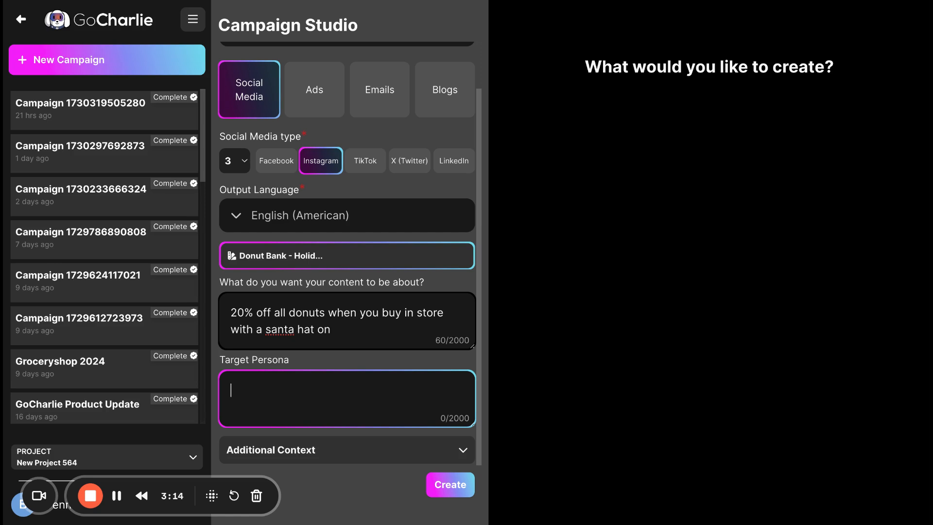
text(Busy professiona)
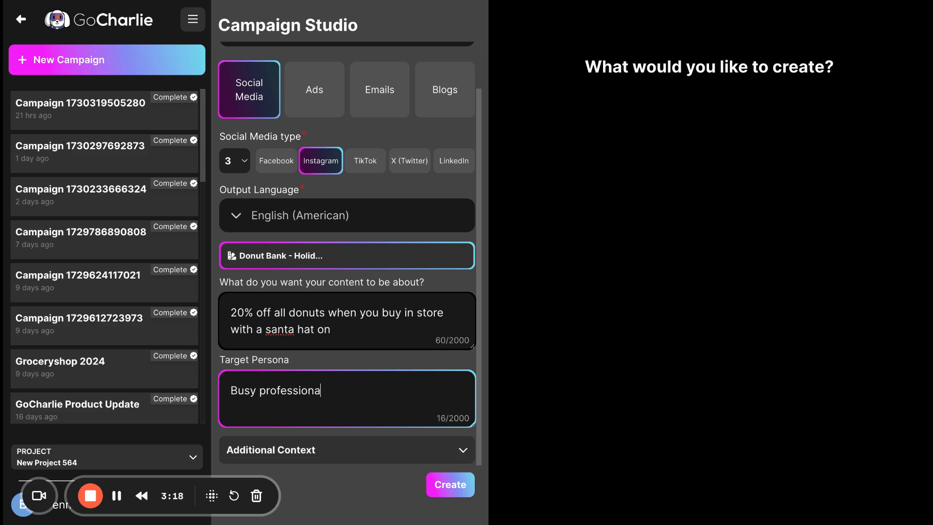
text(ls, parents, and )
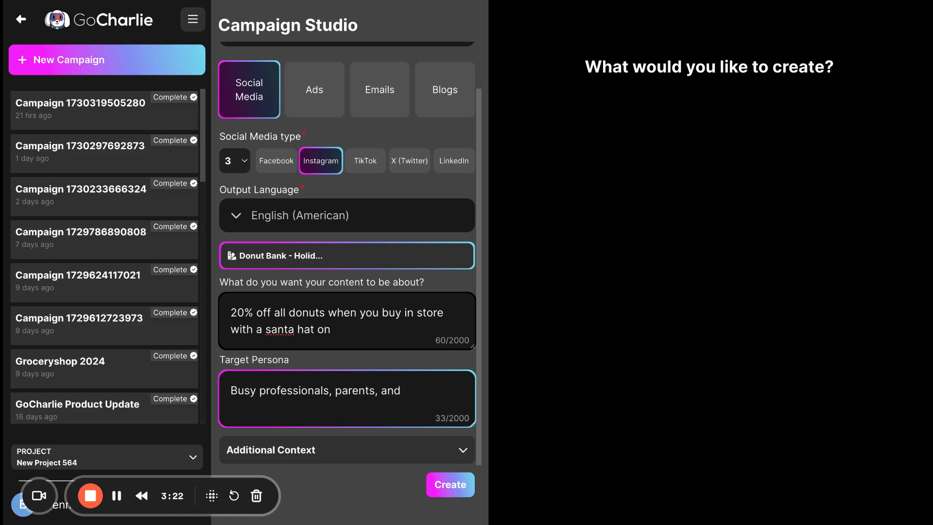
text(young work force)
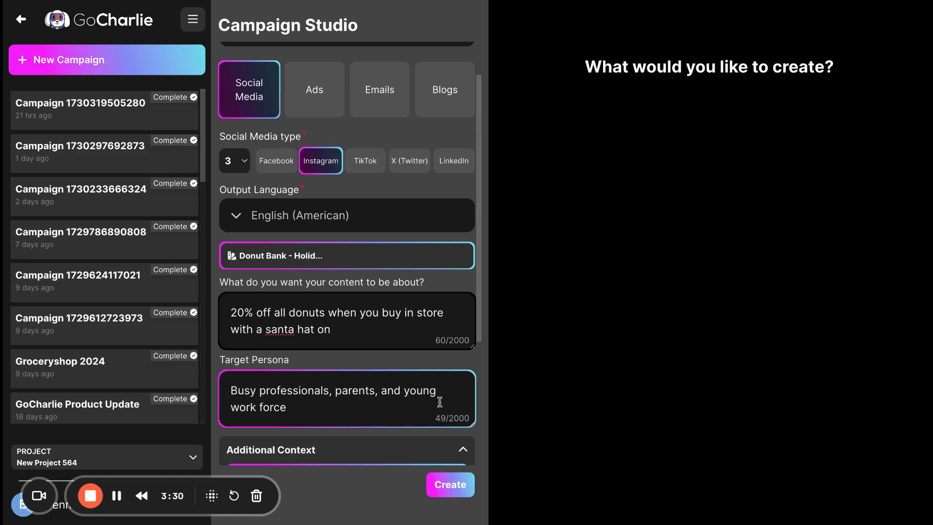
Step: Review the additional context options and campaign settings, and generate the campaign
scroll(423, 384, down, 4)
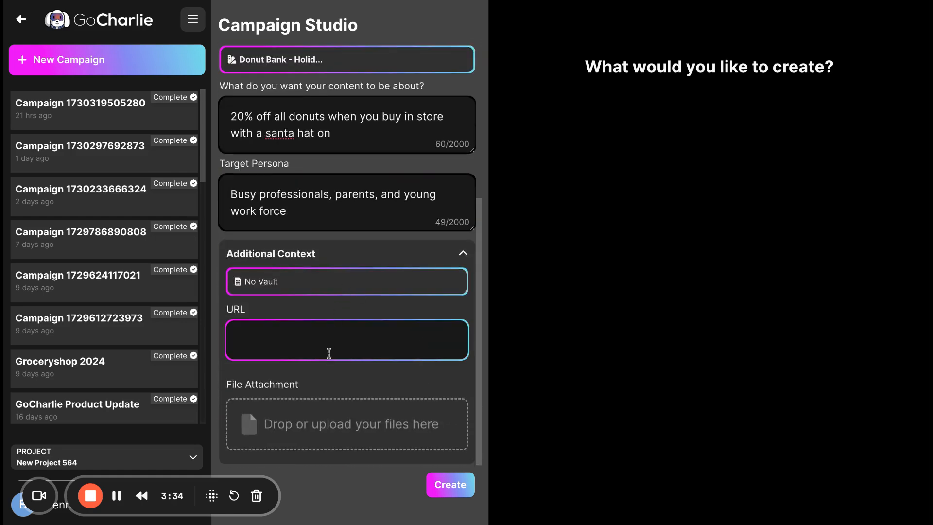
click(282, 421)
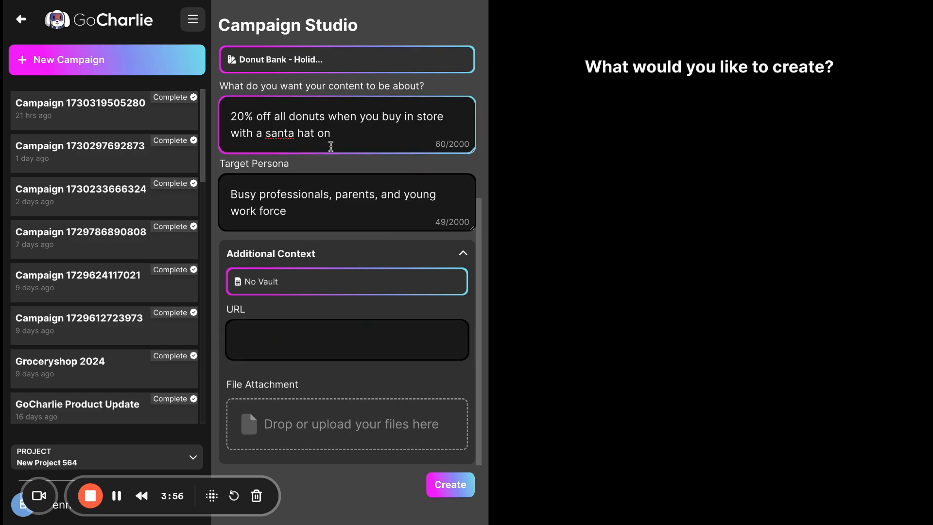
scroll(365, 162, up, 5)
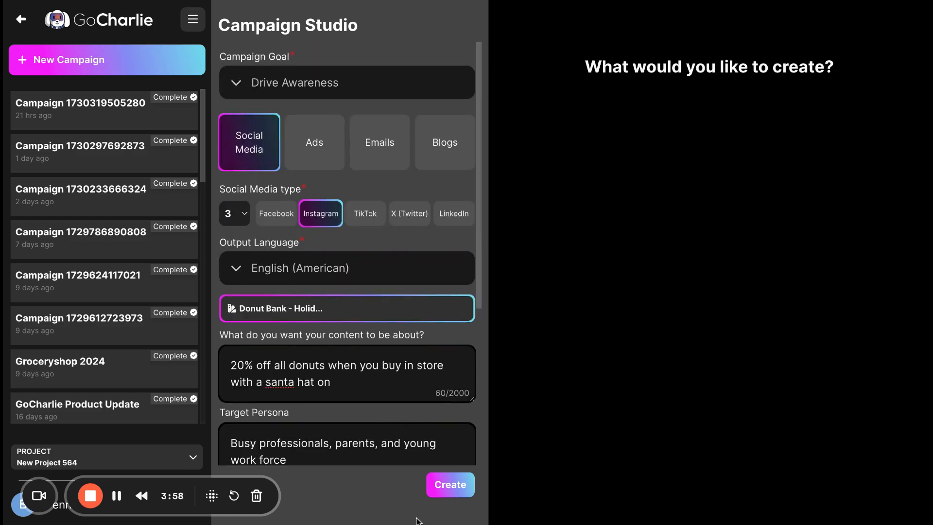
click(437, 486)
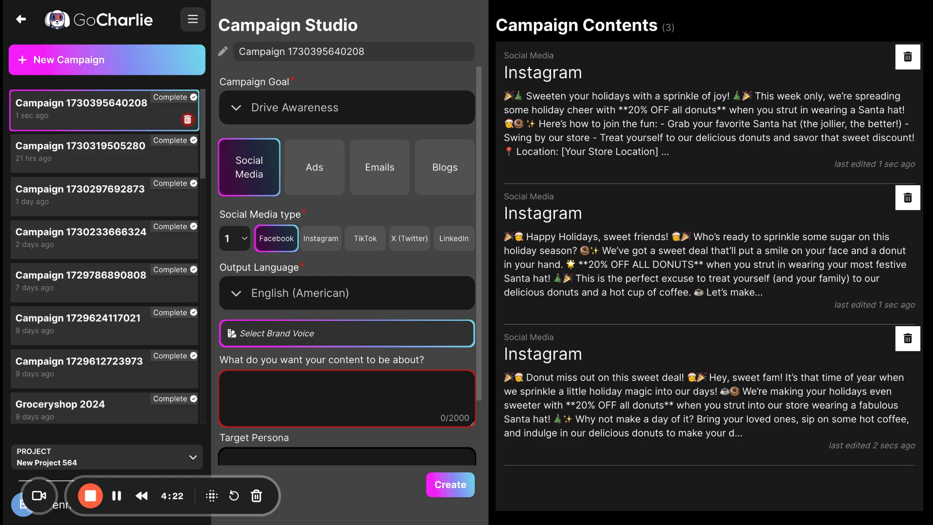
Step: Open the generated Instagram posts and examine the full text of the first one down to its closing emojis
click(629, 392)
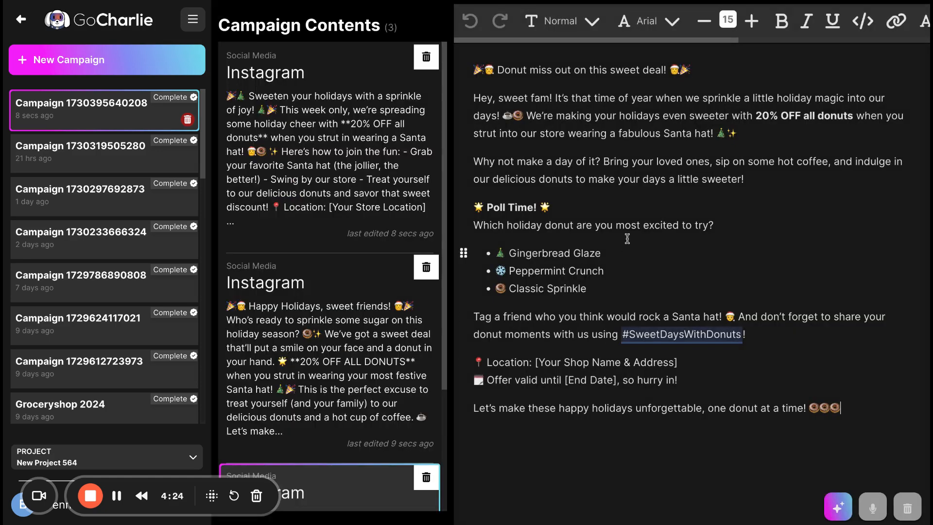
click(330, 336)
click(324, 130)
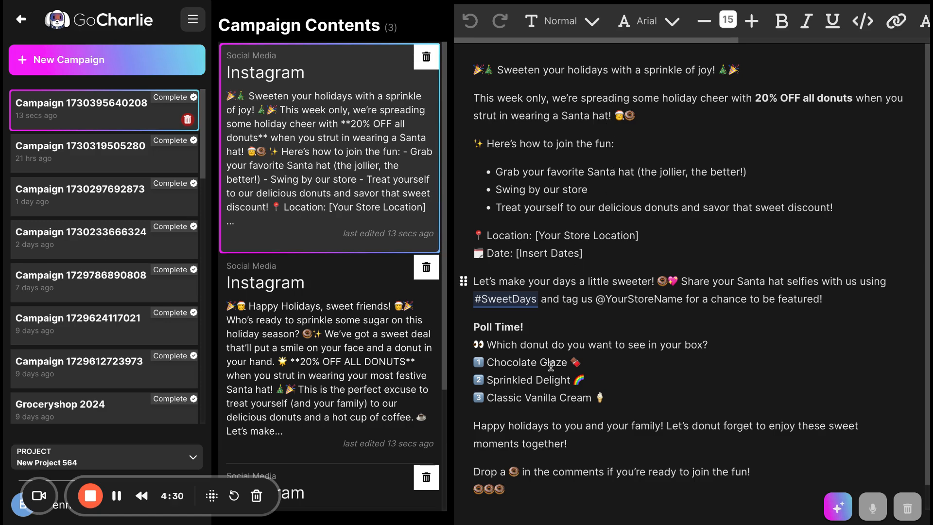
drag(513, 491, 468, 493)
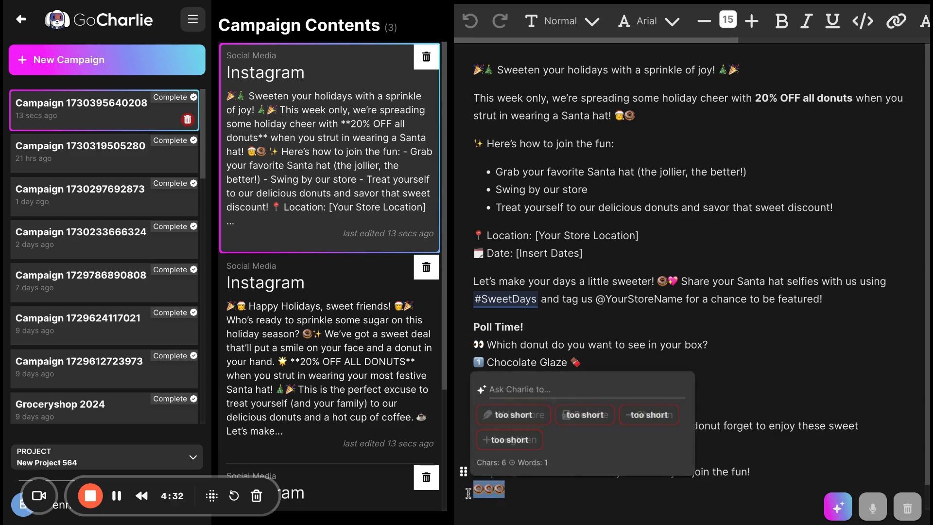
click(537, 494)
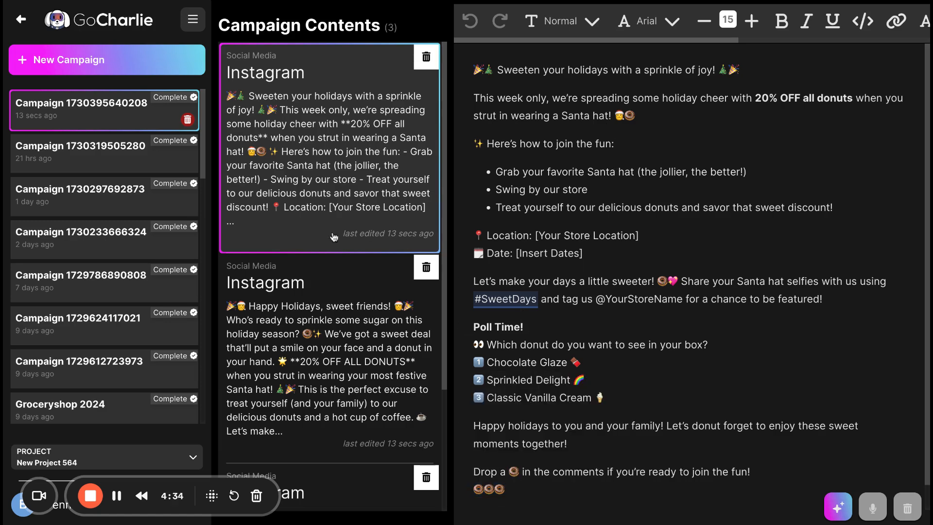
Step: Open the second and third generated Instagram posts and read the full text of each
click(294, 309)
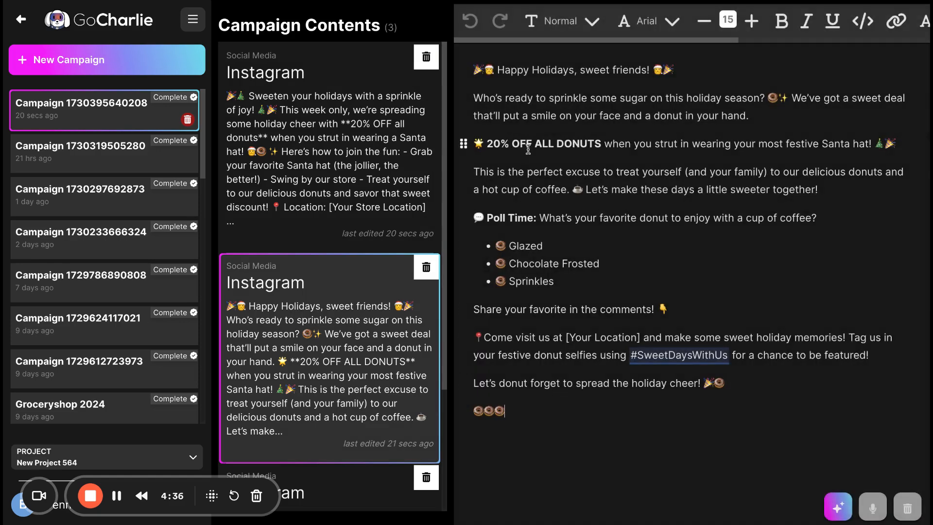
scroll(330, 375, down, 3)
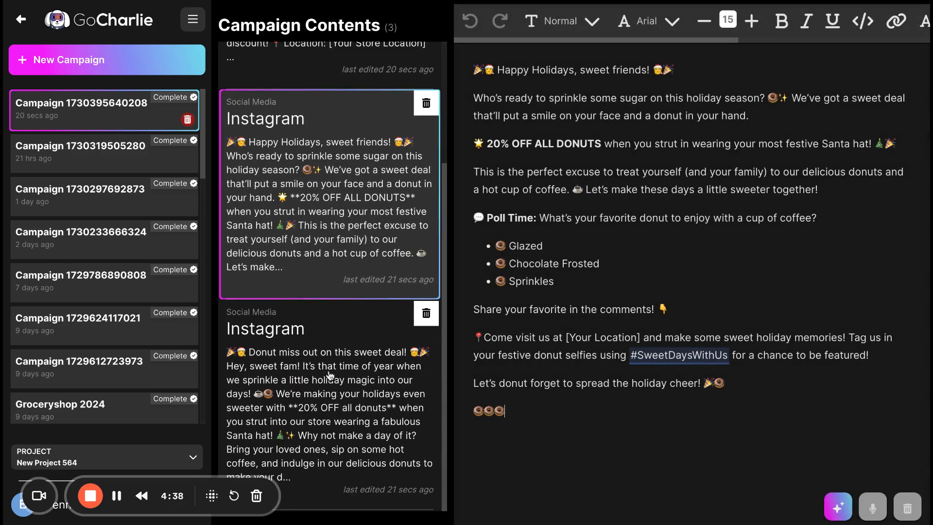
click(330, 374)
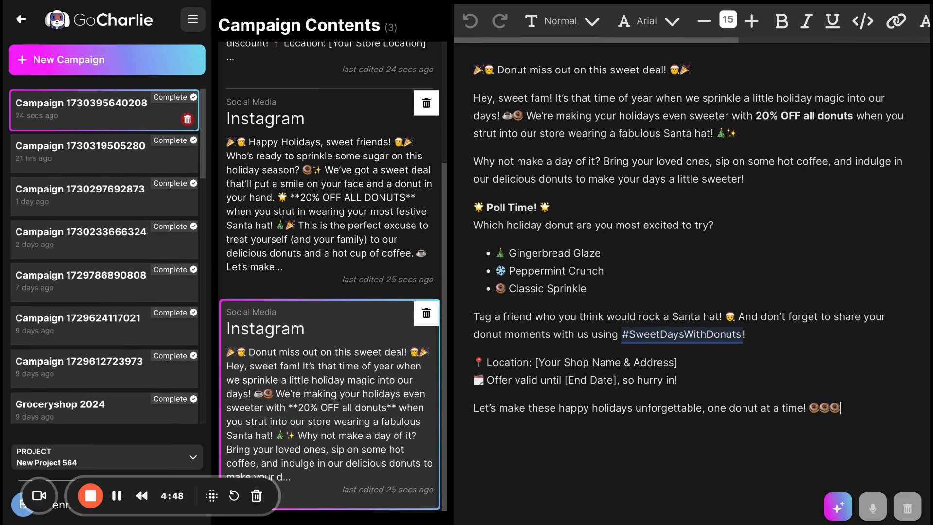
Step: Reopen the new campaign's settings and rename the campaign as "Donut Bank Holiday Campaign"
click(132, 110)
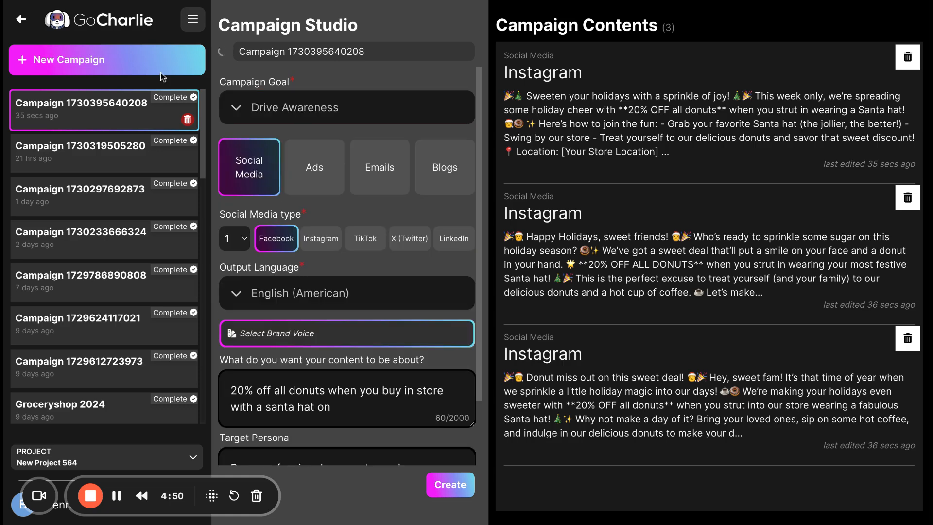
click(247, 55)
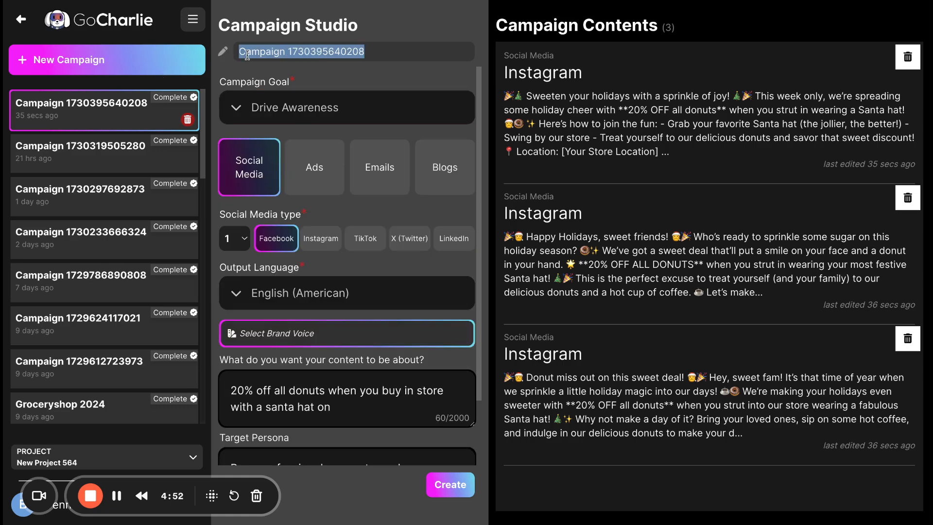
text(Donut B)
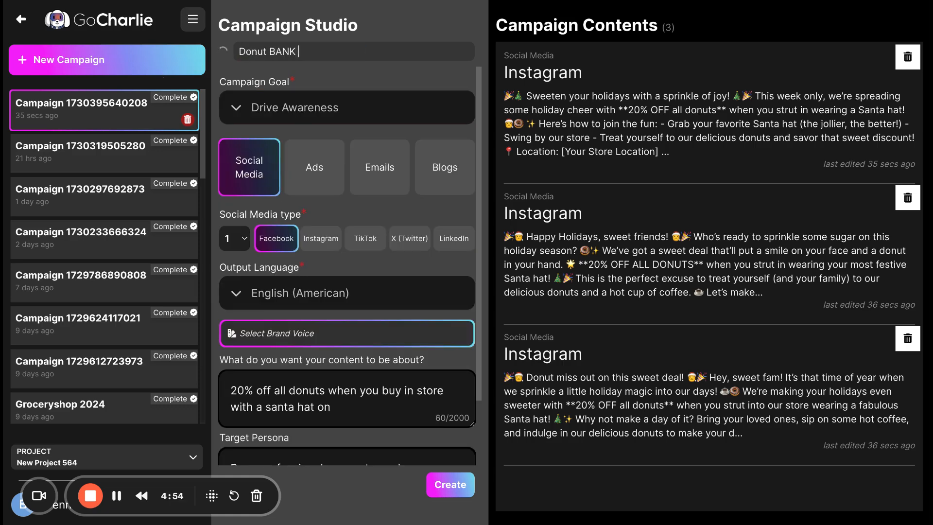
text(ank Holiday Campia)
key(BackSpace)
key(BackSpace)
text(aign)
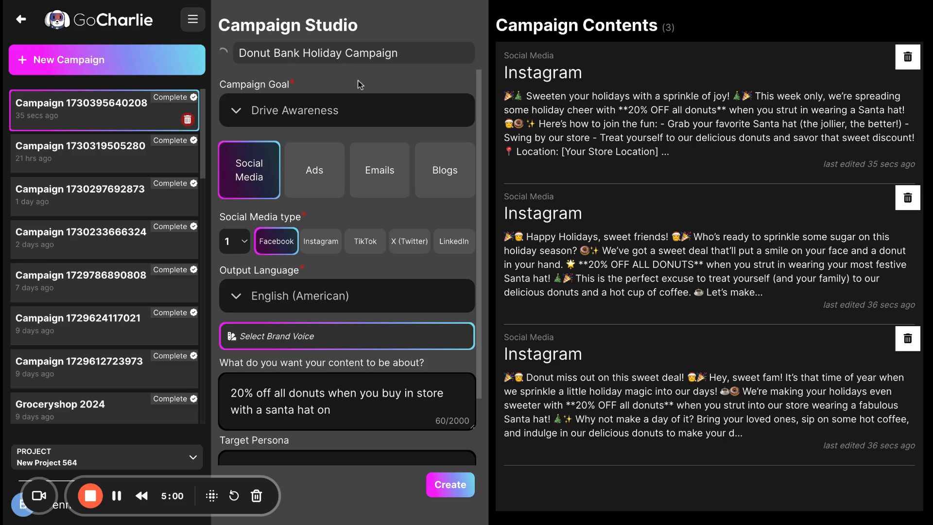
Step: Apply the "Donut Bank - Fall ..." brand voice to the campaign
scroll(370, 238, down, 2)
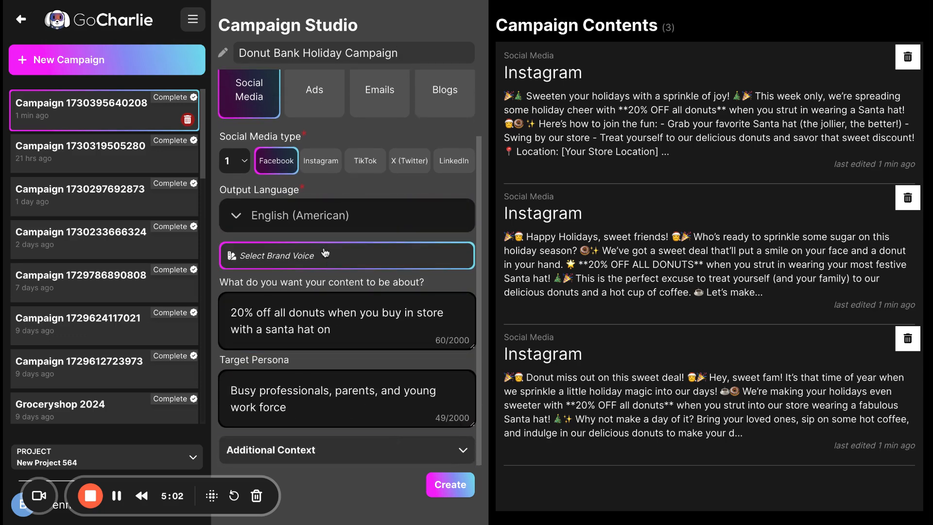
click(325, 256)
click(311, 338)
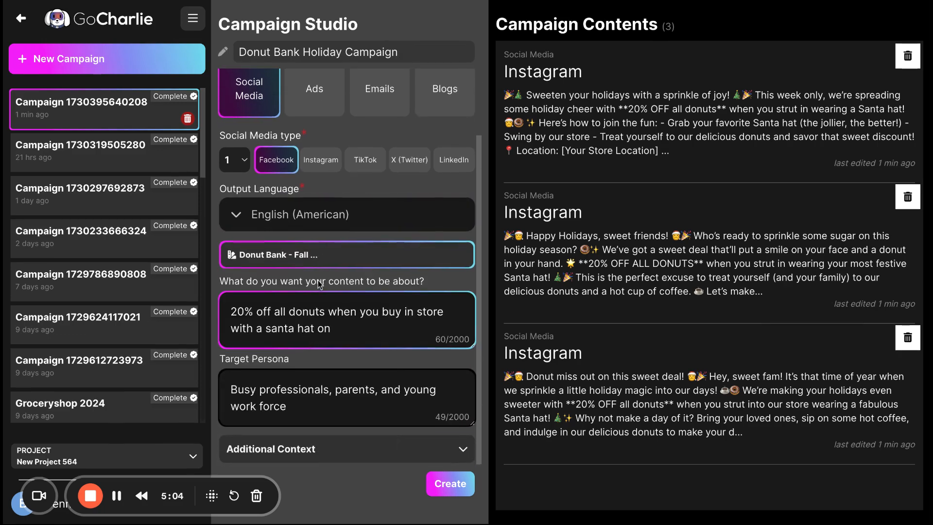
Step: Switch the content type to Emails with the Newsletter format and generate the newsletter content
scroll(316, 268, up, 1)
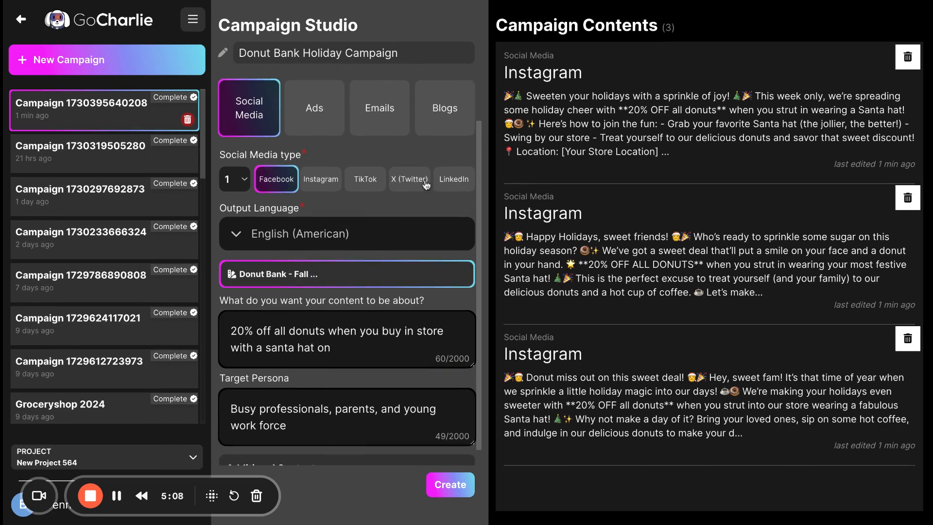
click(362, 117)
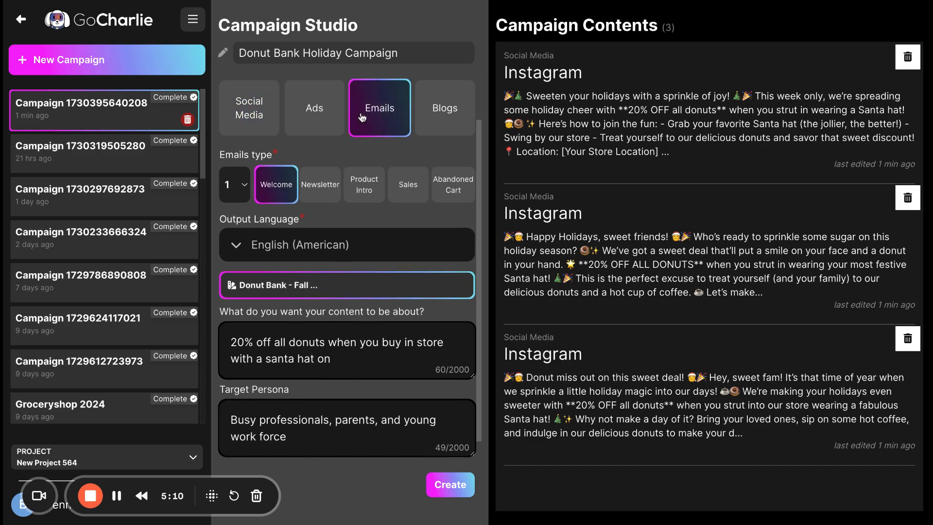
click(324, 184)
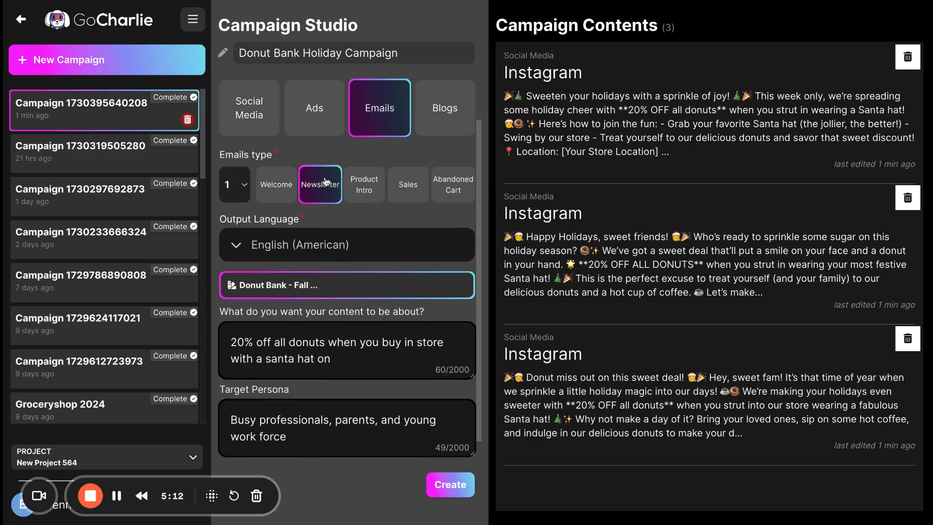
click(440, 485)
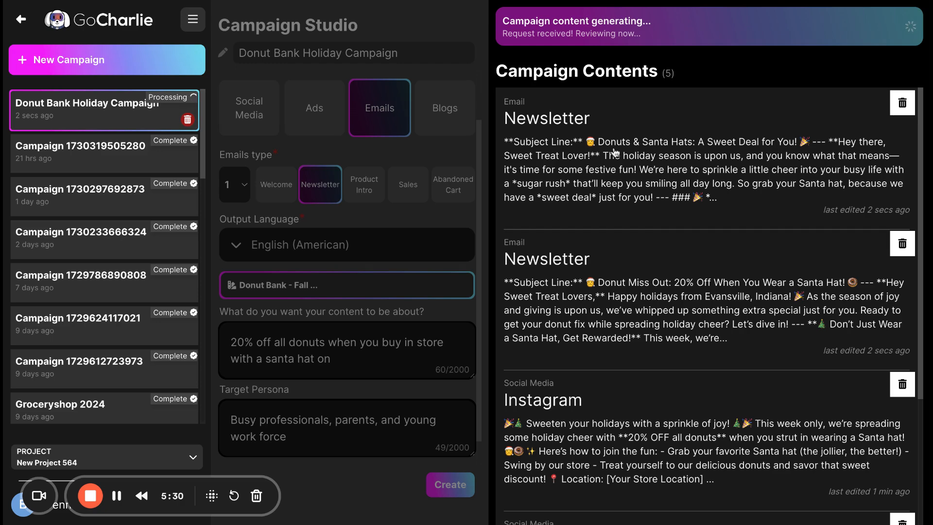
Step: Open each of the three generated newsletters and examine their text from subject line to sign-off
click(634, 184)
scroll(610, 209, down, 1)
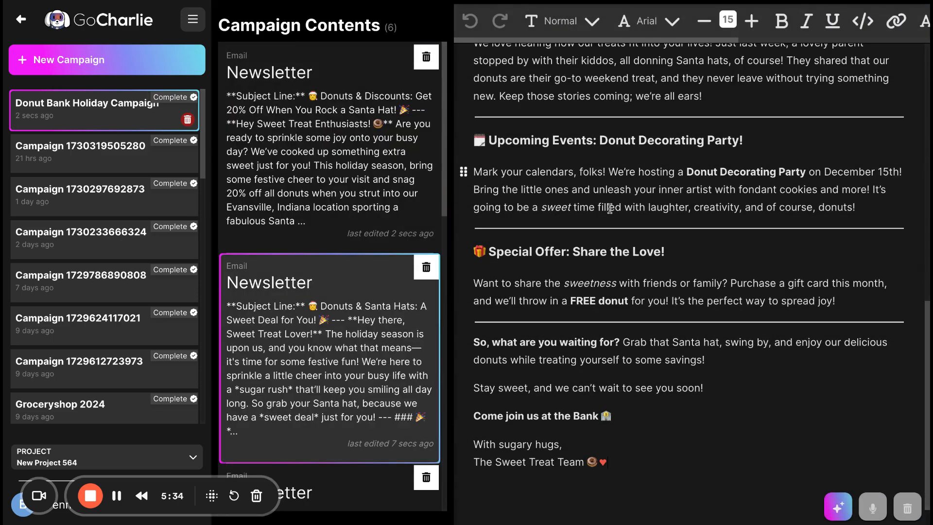
click(308, 185)
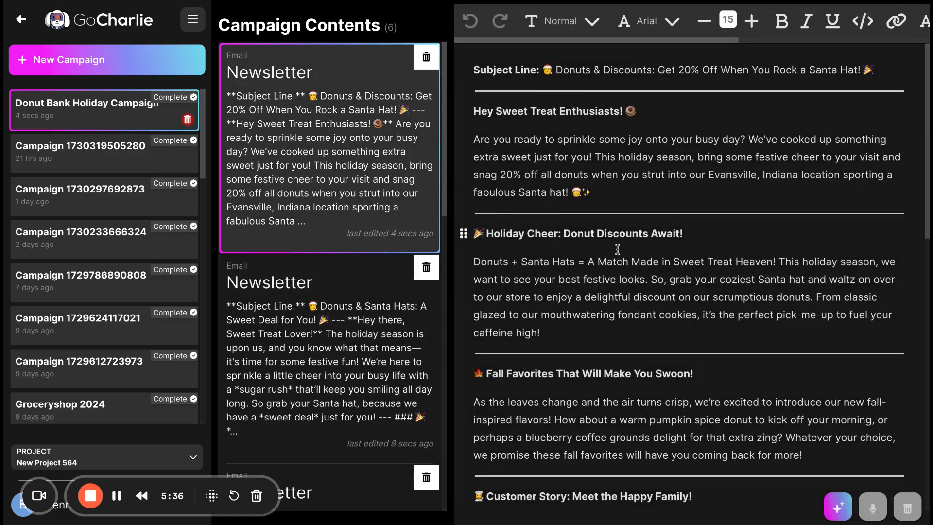
scroll(617, 249, down, 12)
scroll(617, 249, up, 12)
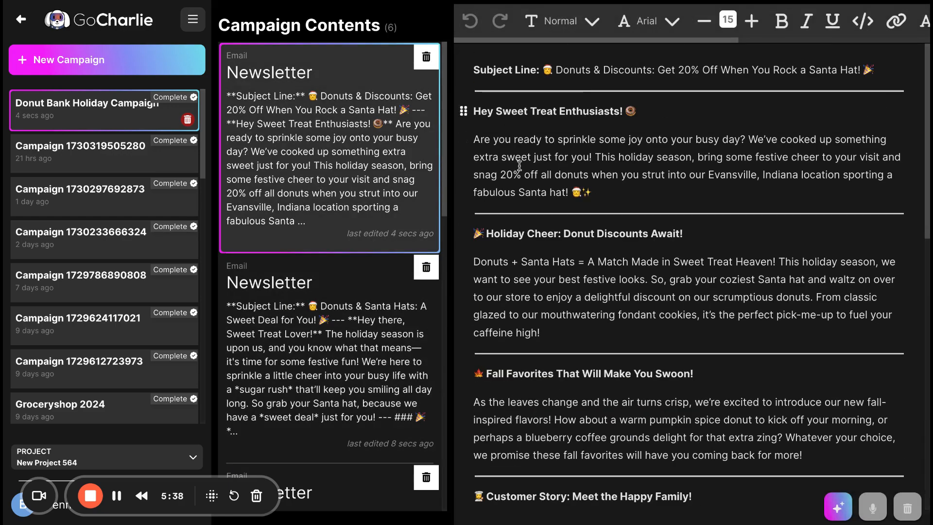
click(309, 362)
scroll(309, 362, down, 4)
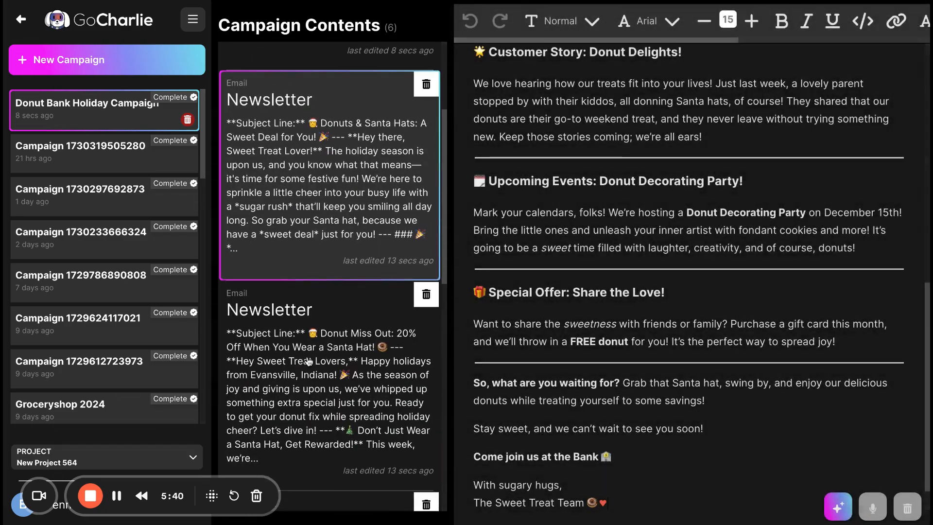
click(309, 362)
scroll(309, 362, down, 4)
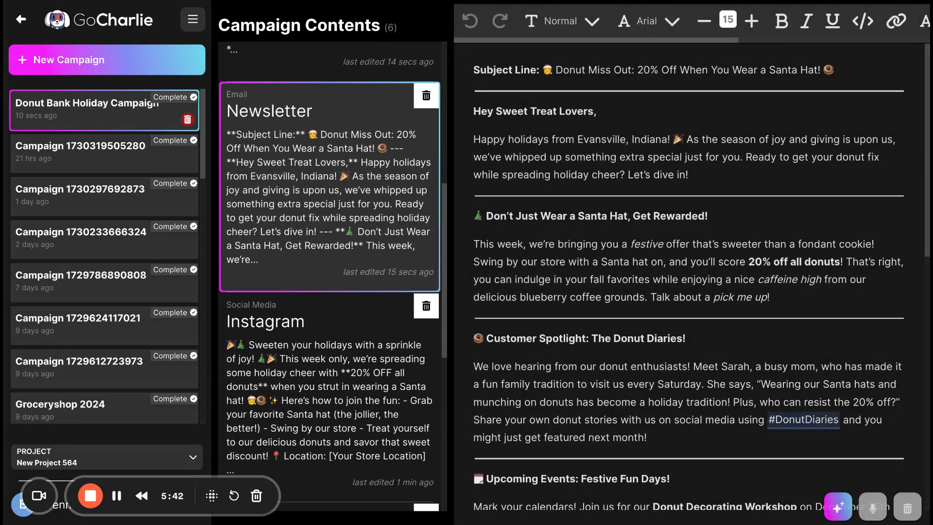
scroll(673, 399, down, 12)
scroll(673, 399, up, 12)
Step: Return to the campaign's settings, choose Ads with the Twitter format, and generate the ad content
click(143, 113)
click(317, 174)
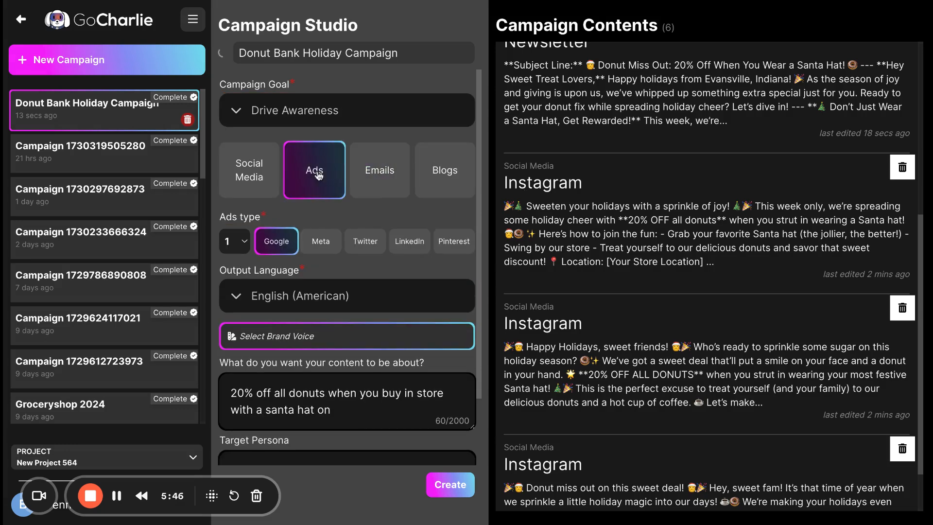
click(370, 173)
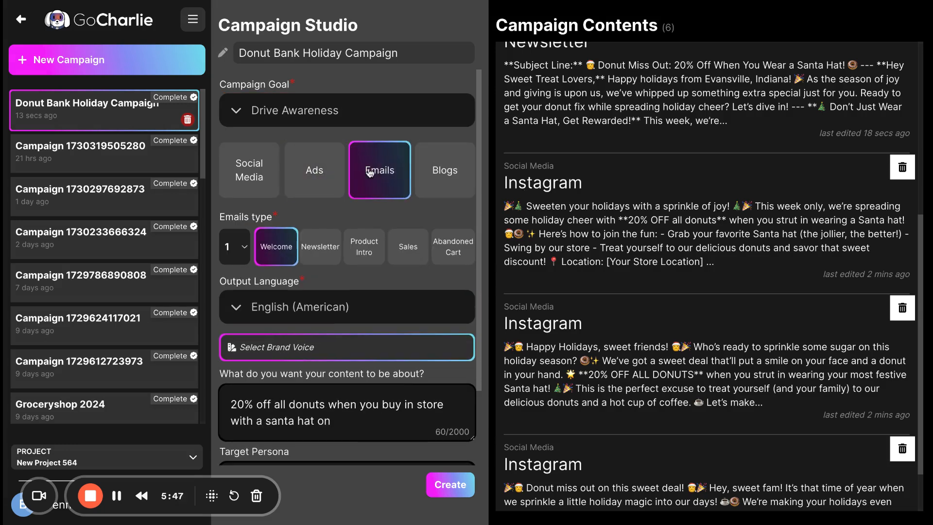
click(311, 181)
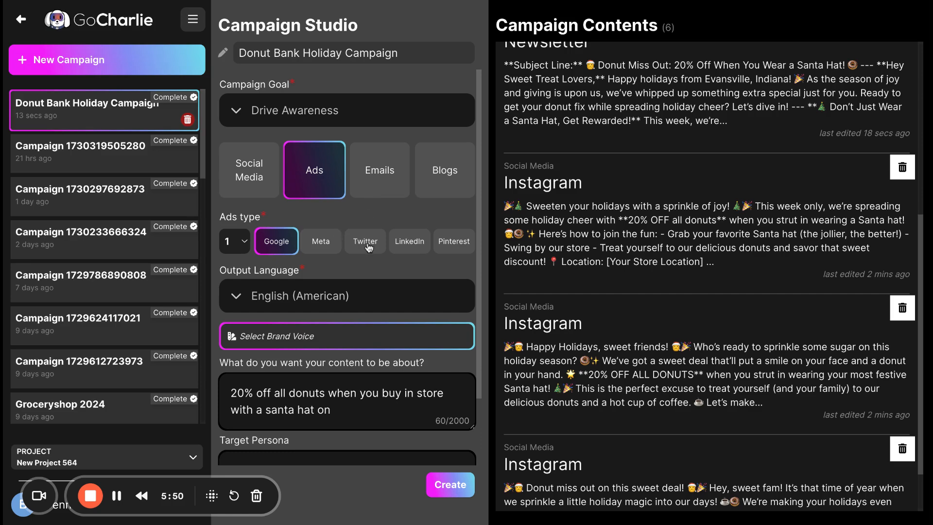
click(368, 245)
click(446, 489)
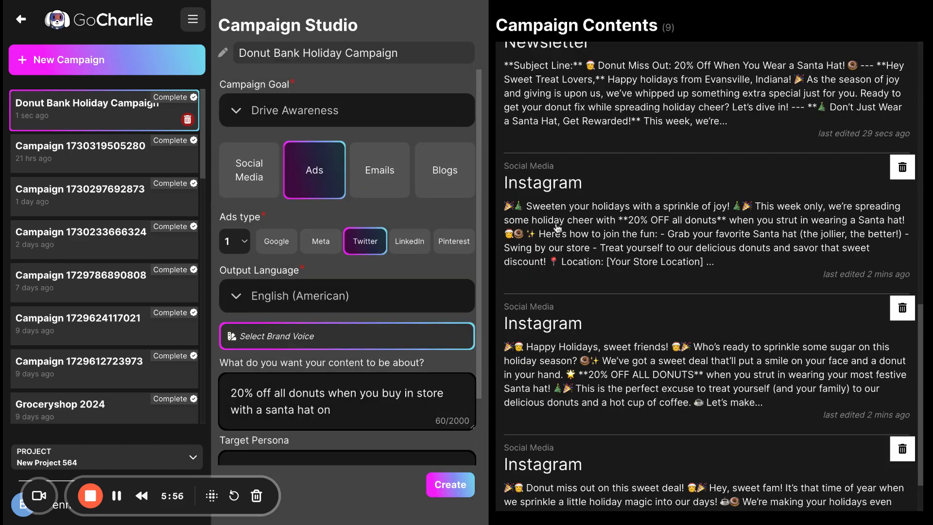
Step: Open the first generated Twitter ad in the campaign contents and read its full text
scroll(644, 143, up, 12)
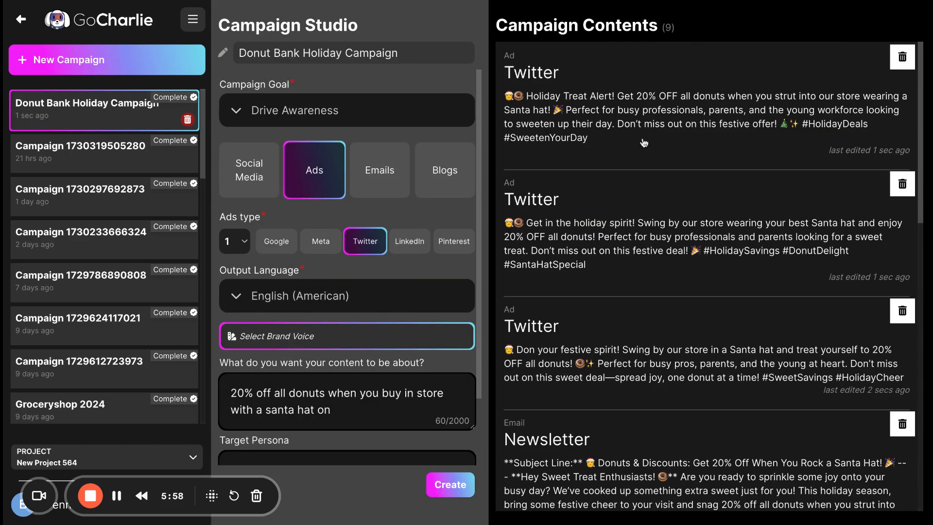
click(645, 143)
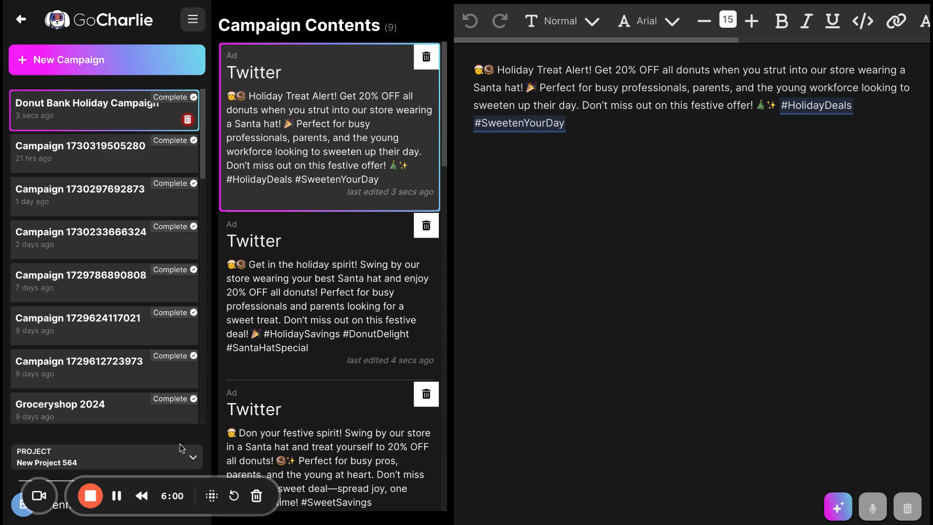